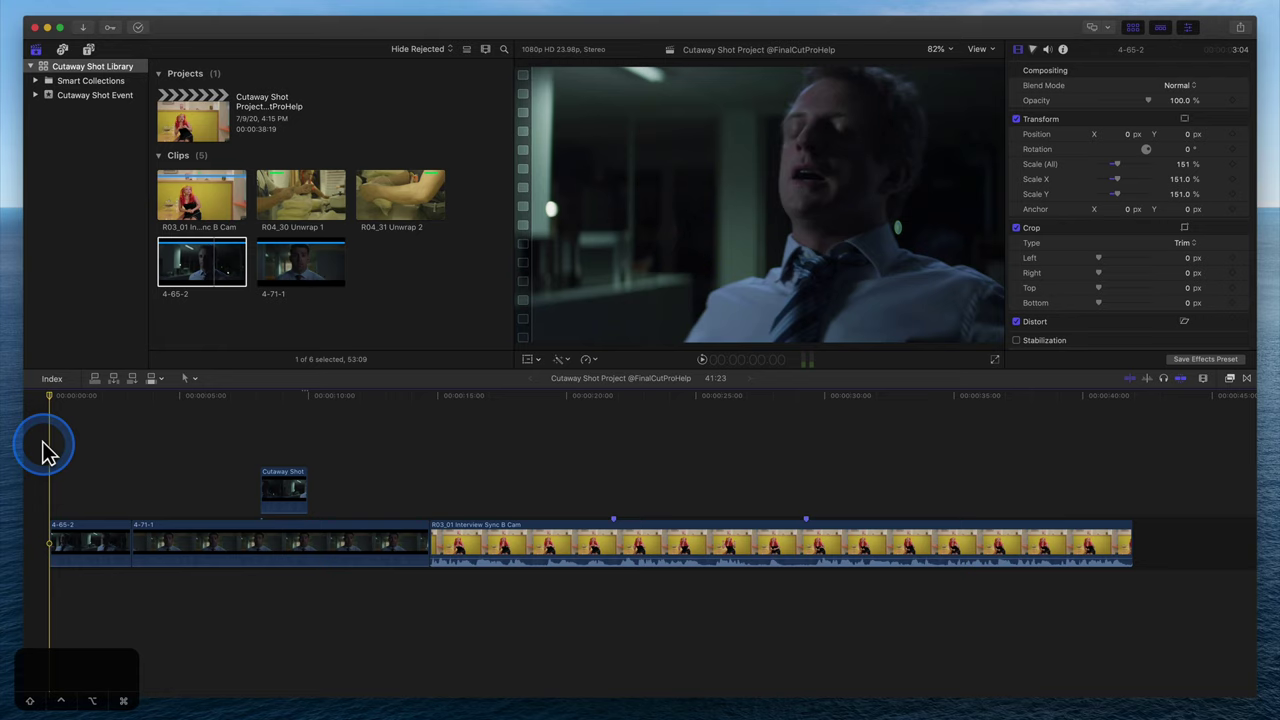
Step: Review the opening clips with the Cutaway Shot and play the R03_01 interview from its start
key(space)
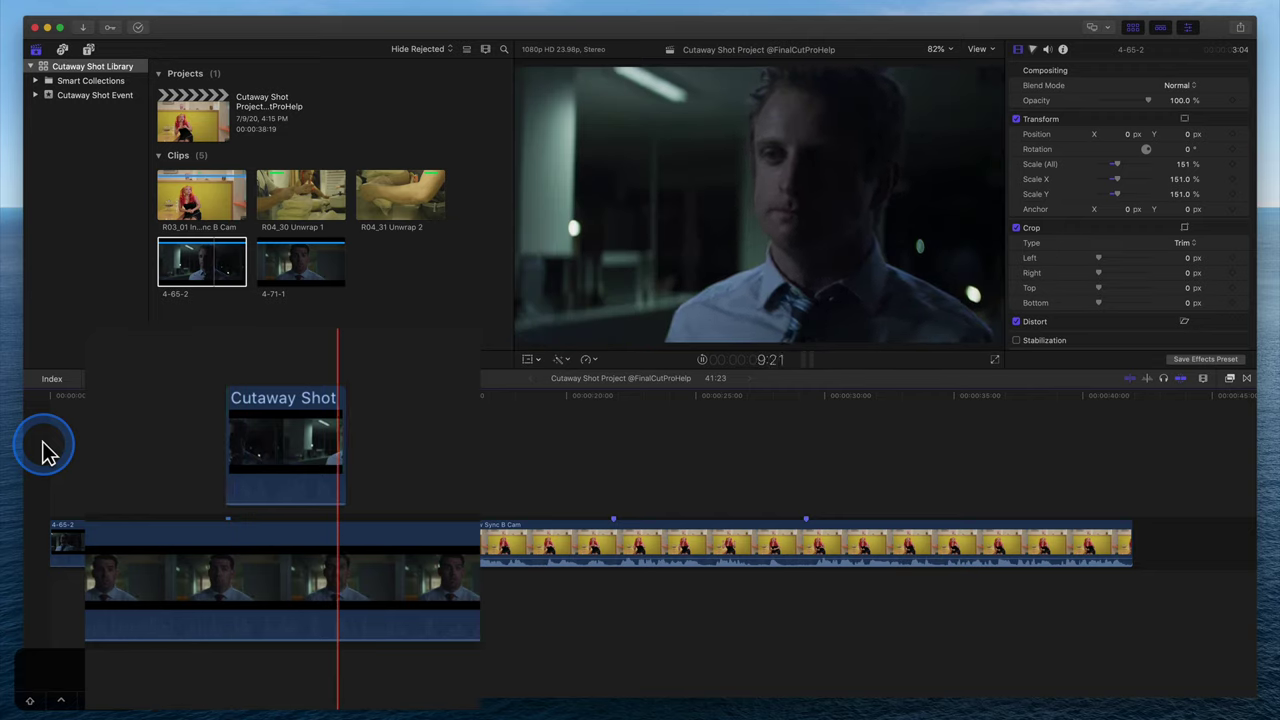
key(space)
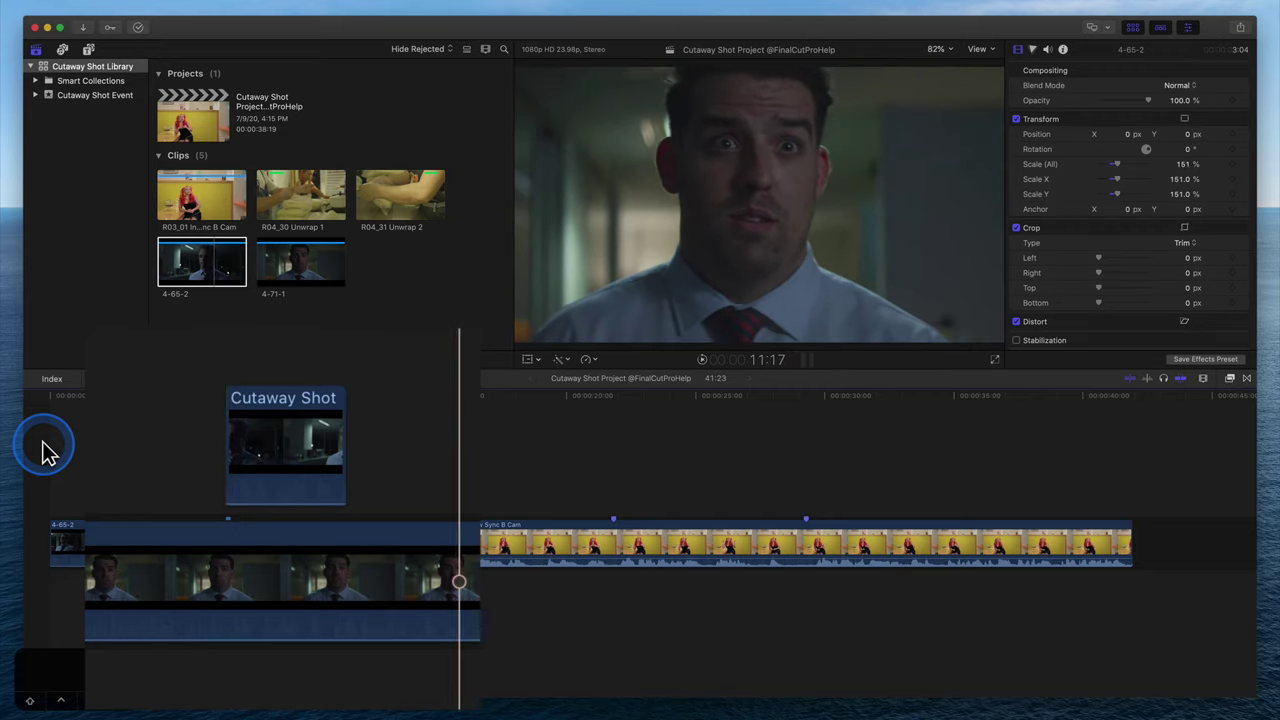
click(306, 478)
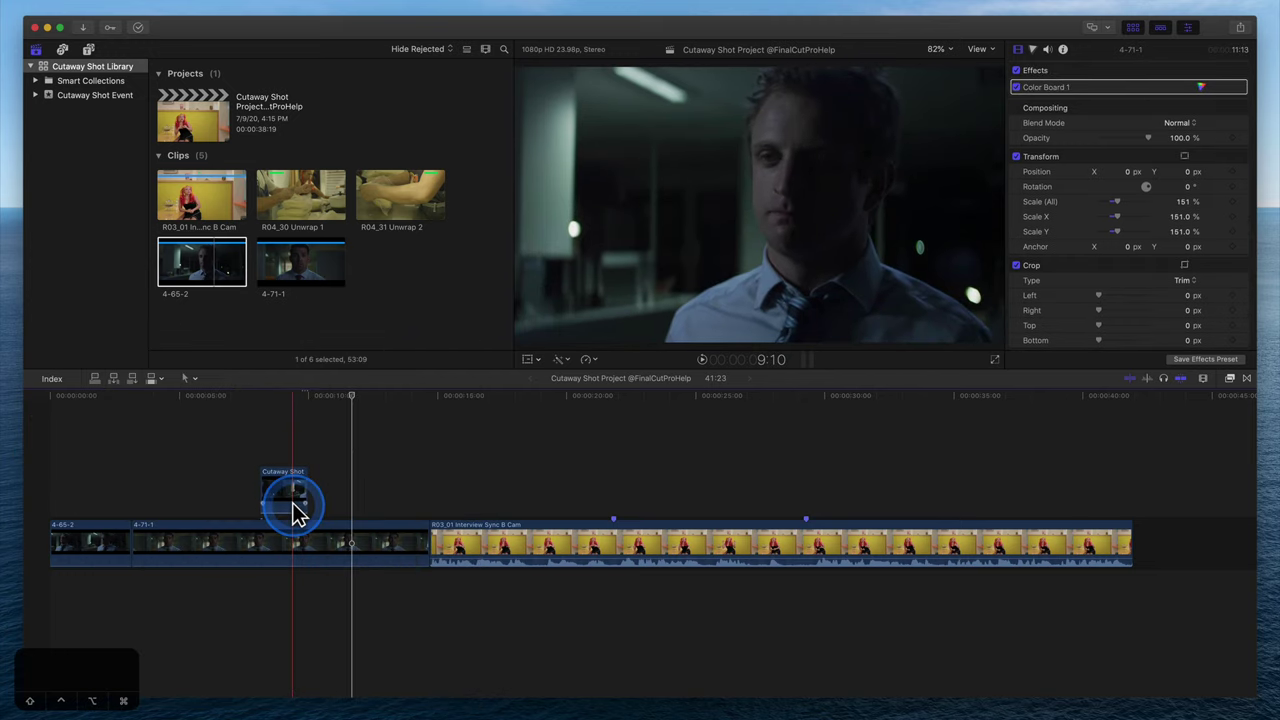
key(Down)
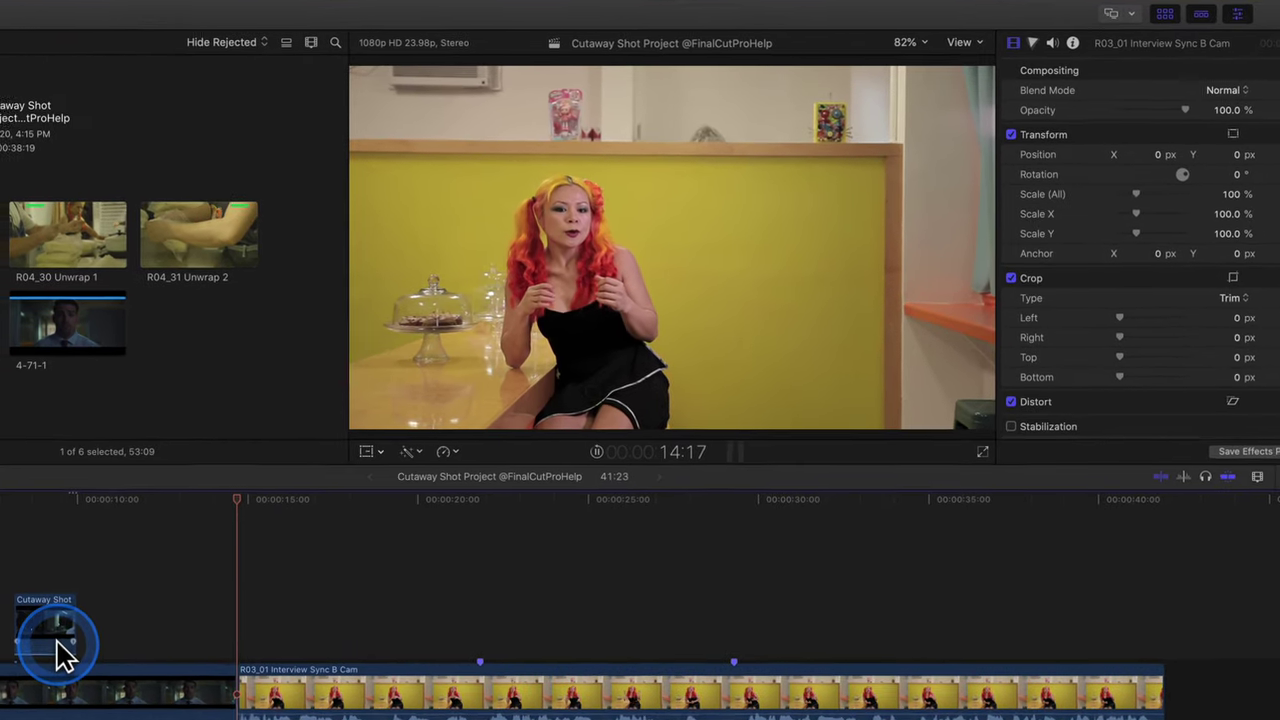
key(space)
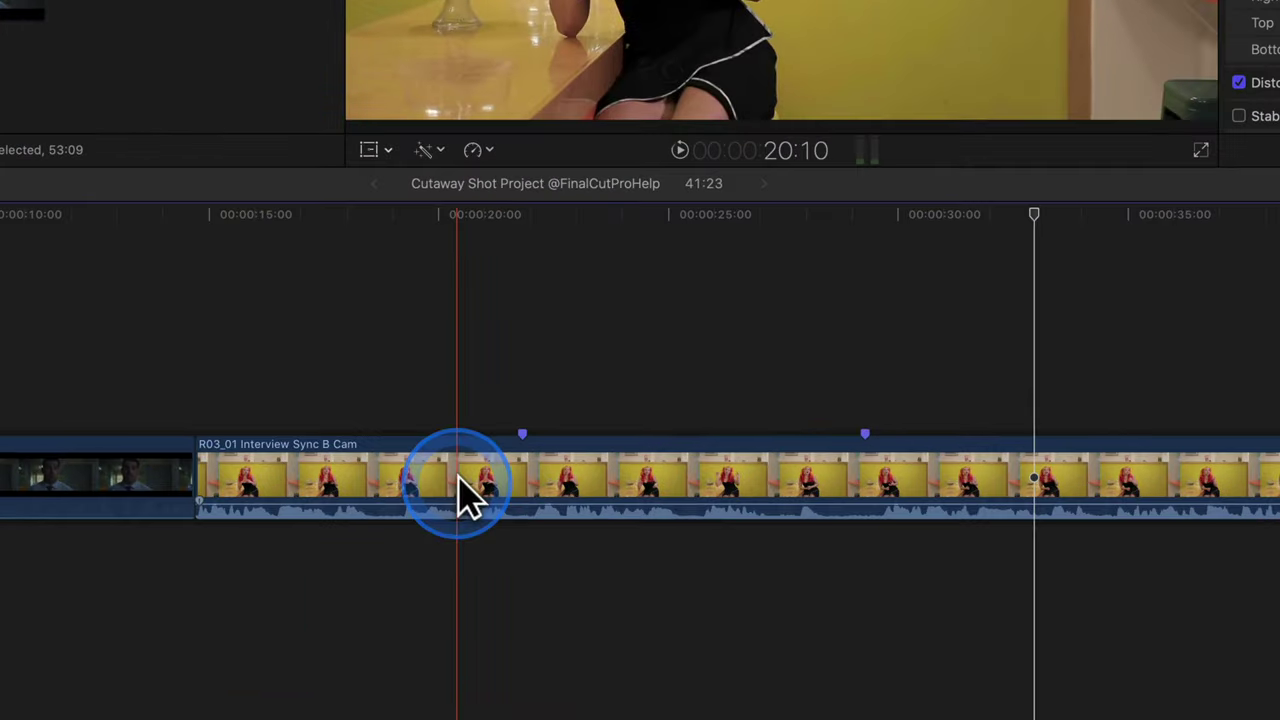
Step: Range-select and delete the 07:11 jump-cut stretch in R03_01, then play across the new cut
key(r)
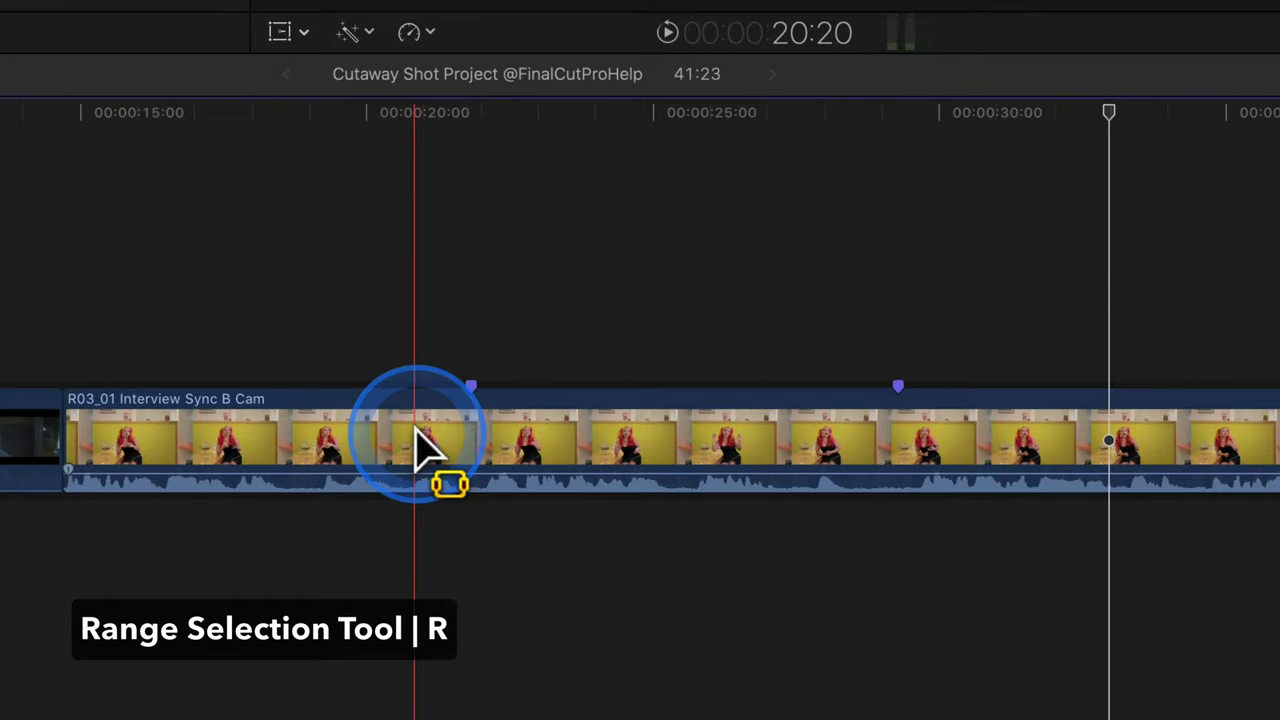
drag(486, 449, 894, 437)
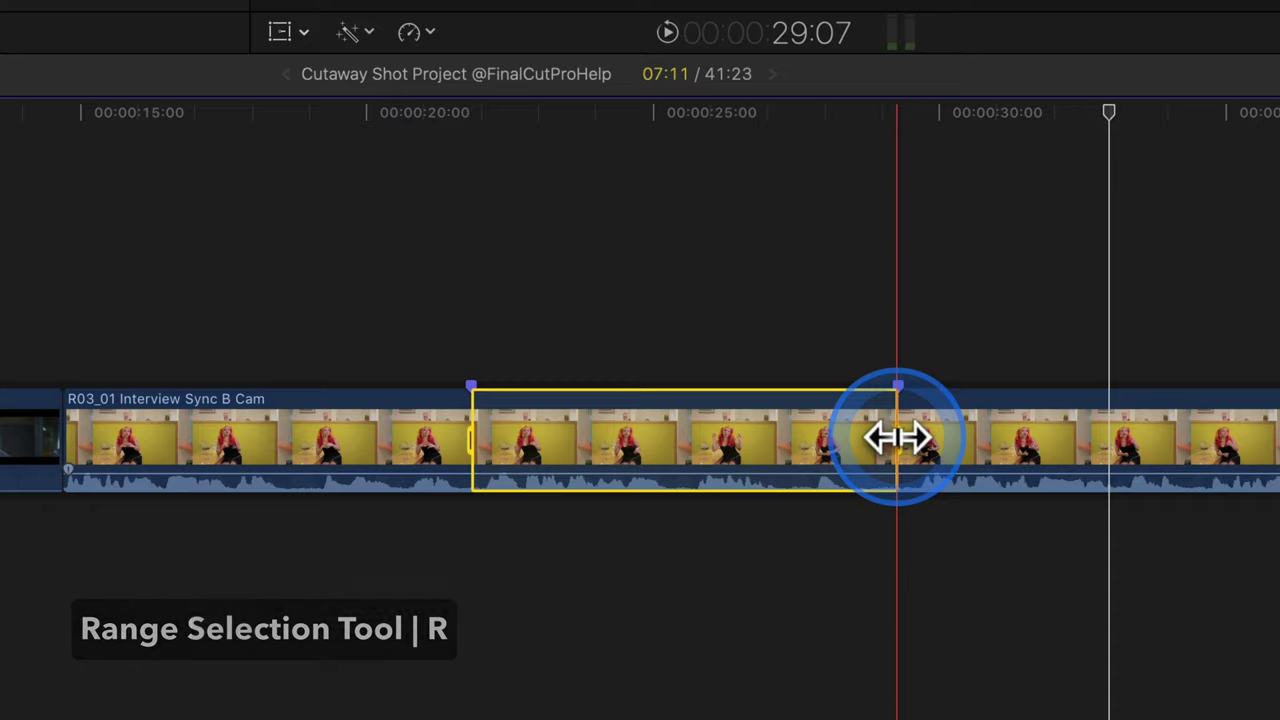
key(Delete)
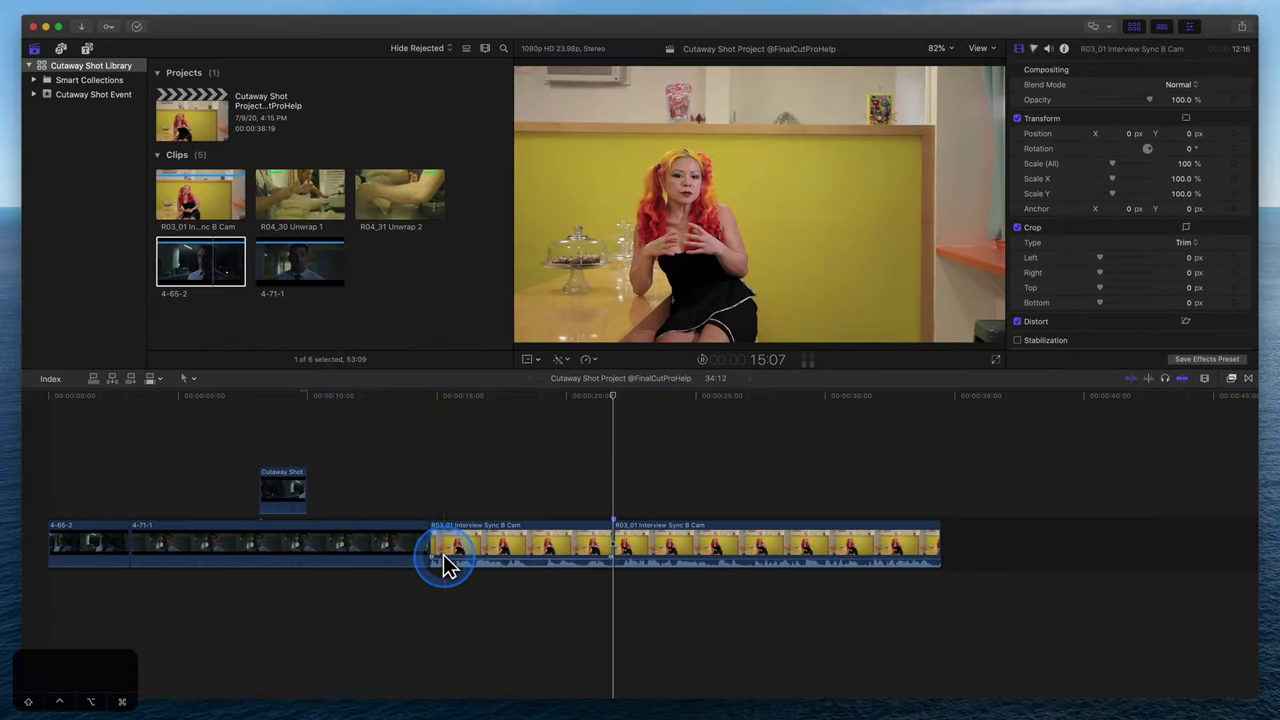
key(space)
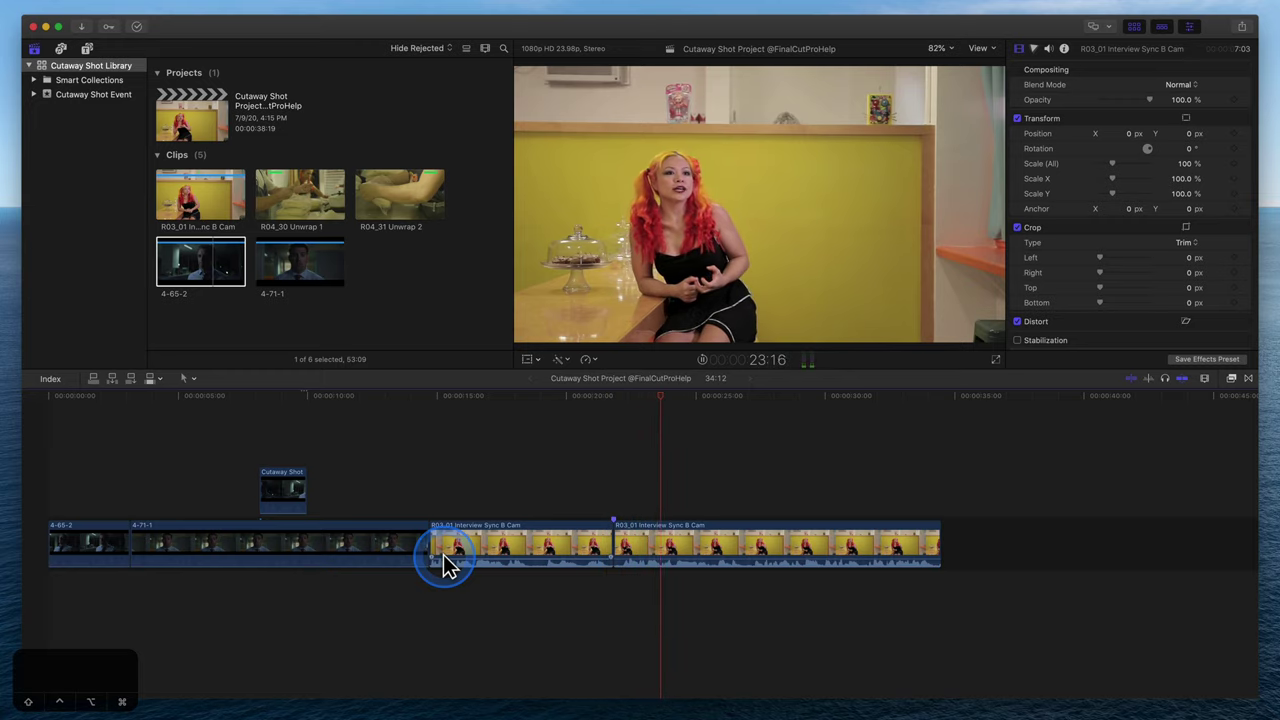
key(space)
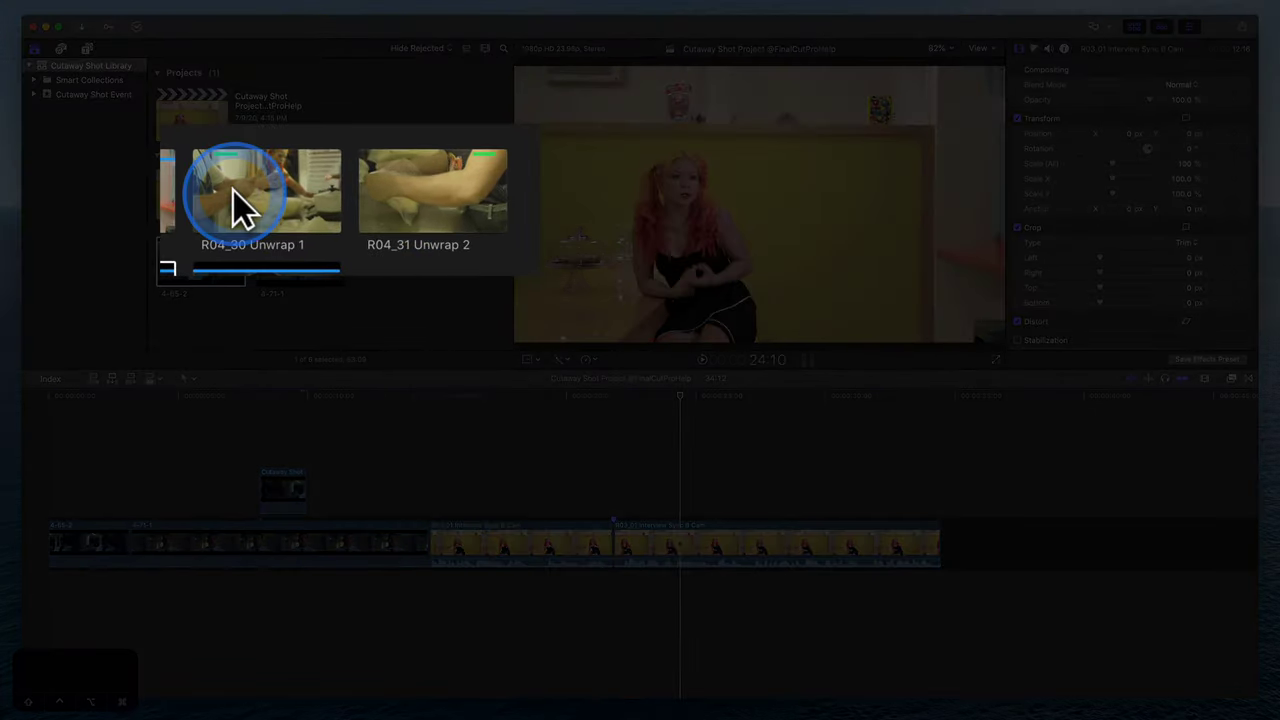
Step: Add the B-Roll keyword to R04_31 Unwrap 2 and R04_30 Unwrap 1
click(285, 198)
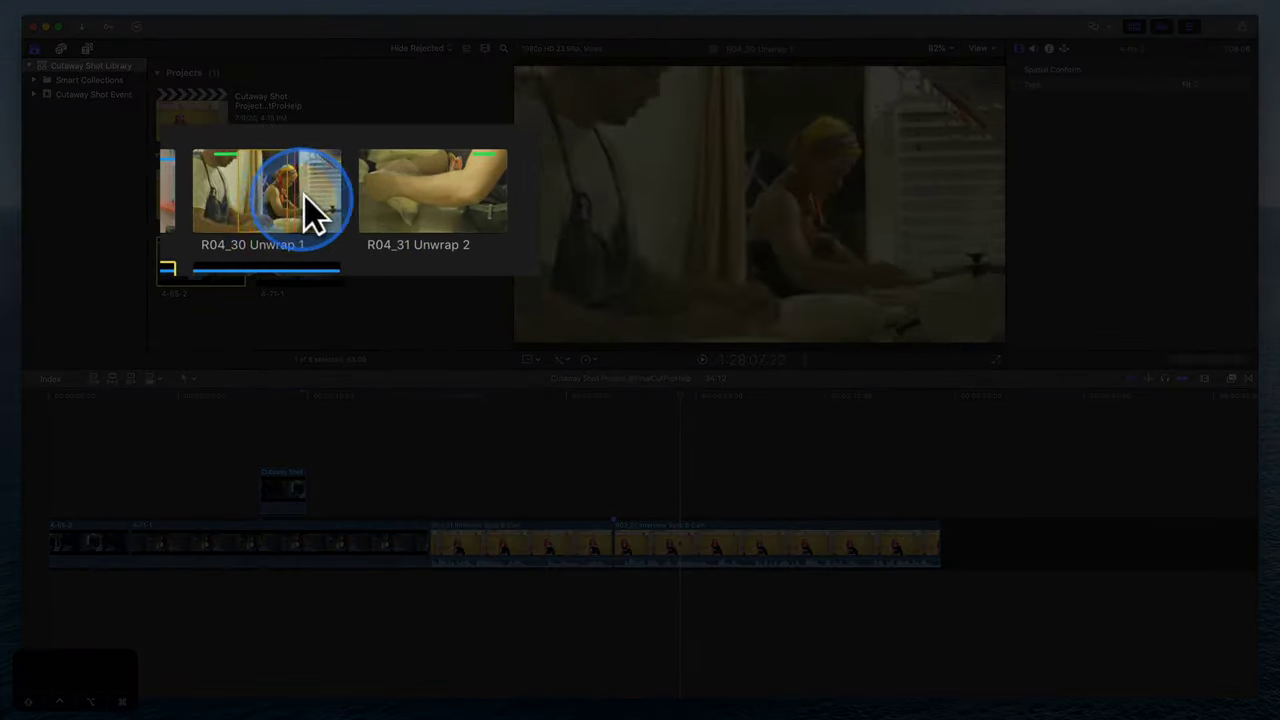
click(415, 200)
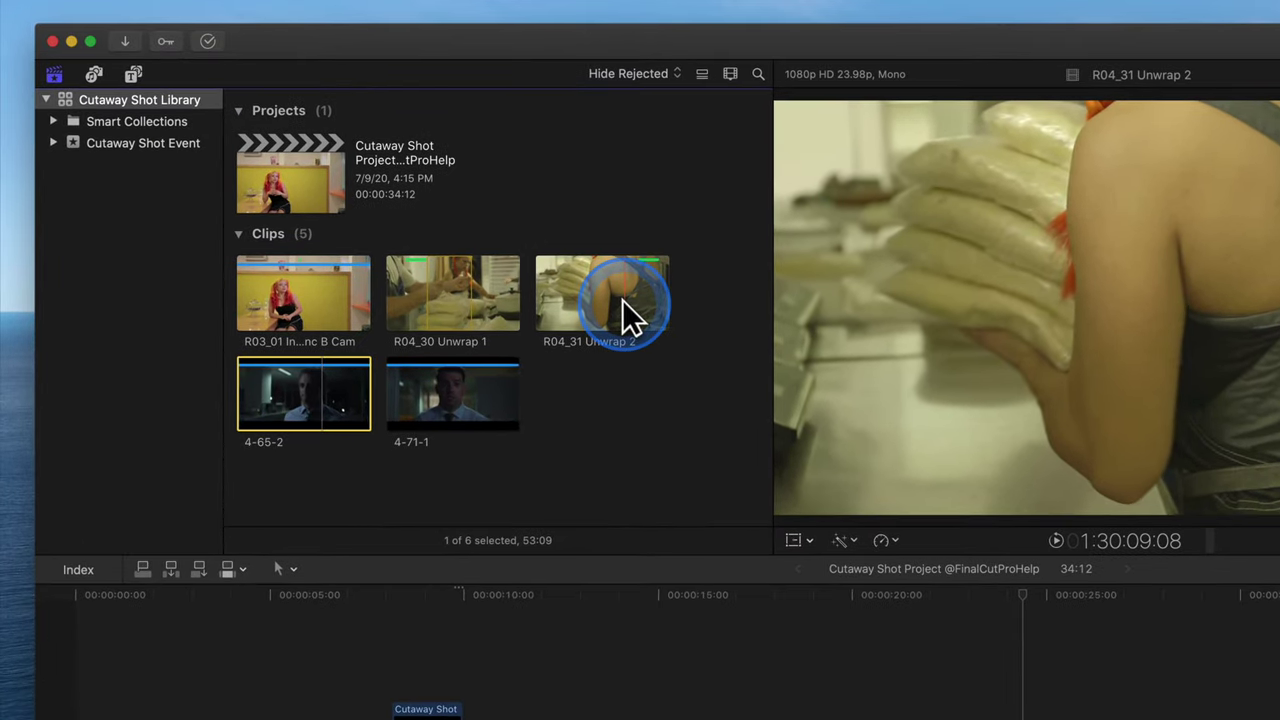
click(622, 300)
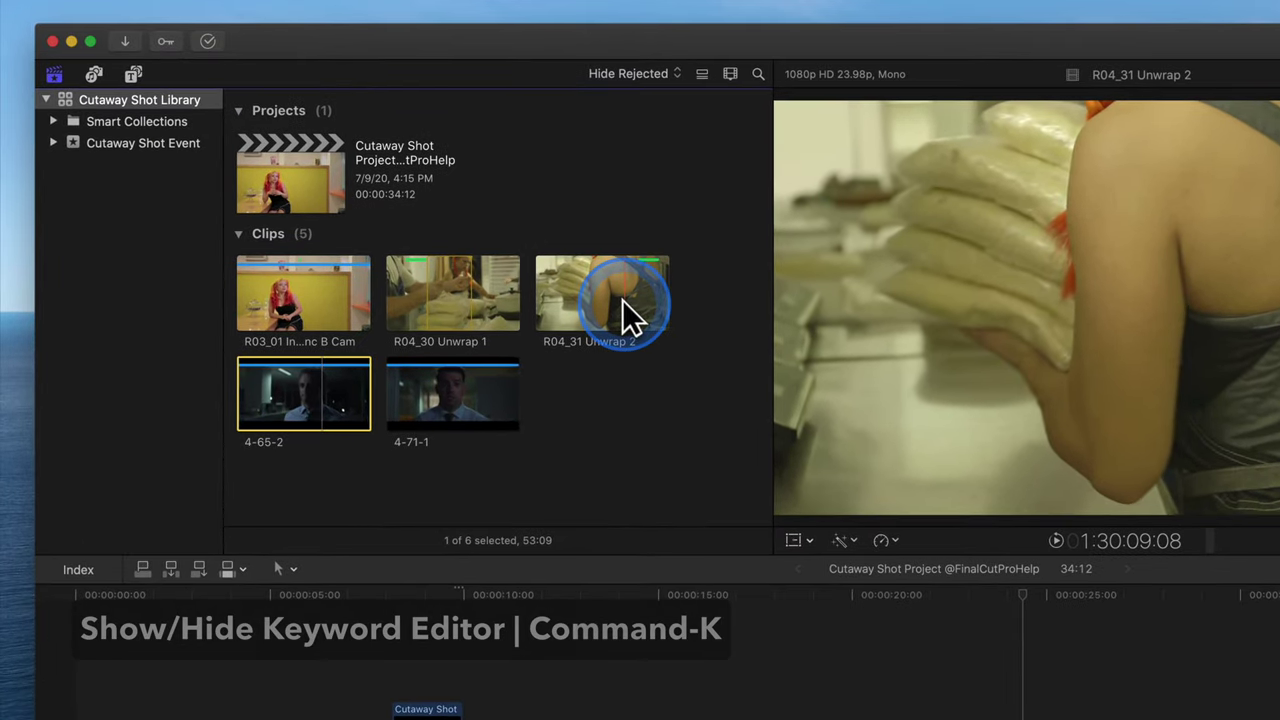
key(super+k)
text(B-Roll)
key(Return)
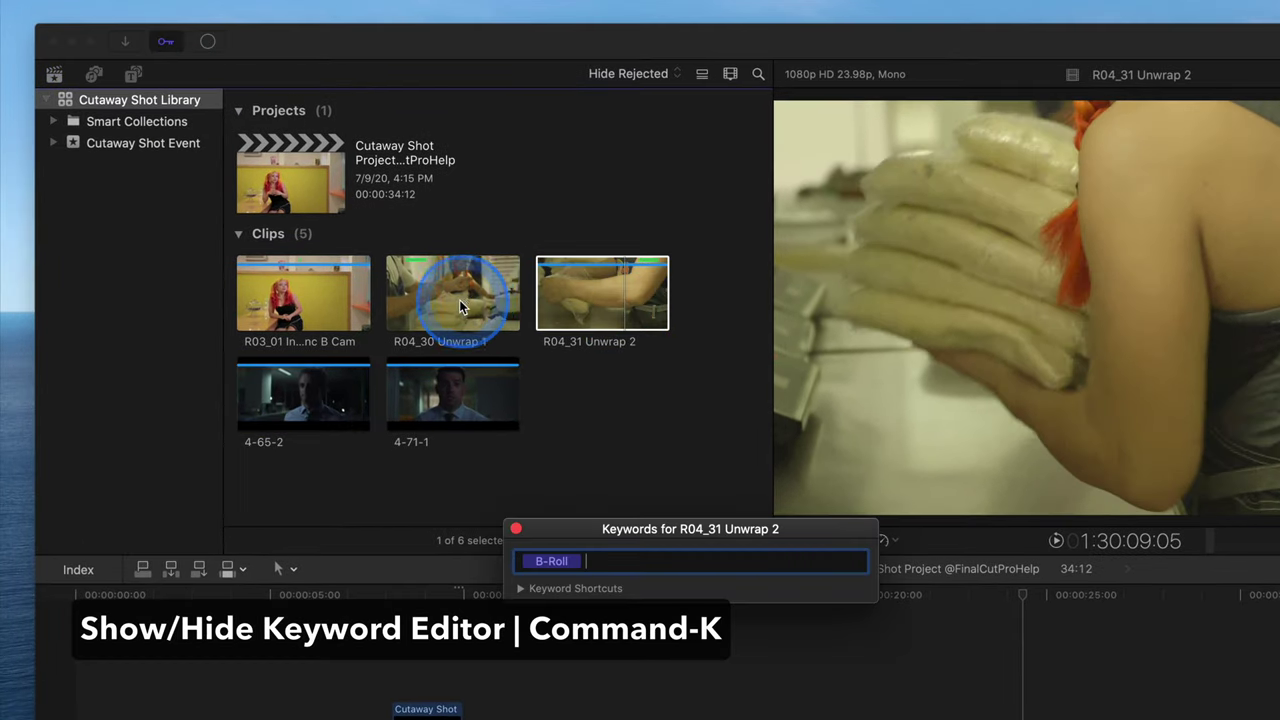
click(459, 300)
text(B)
key(Return)
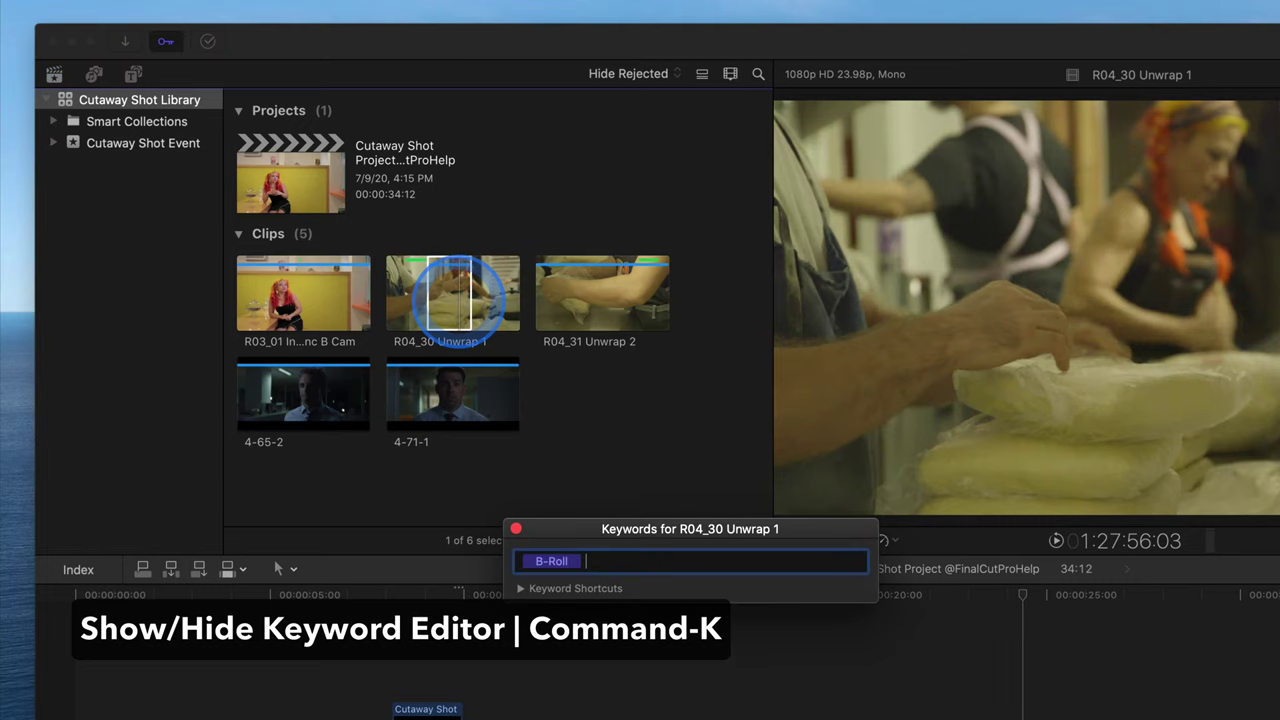
Step: Open the B-Roll collection and assign both clips the B-Roll video role
click(46, 141)
click(142, 164)
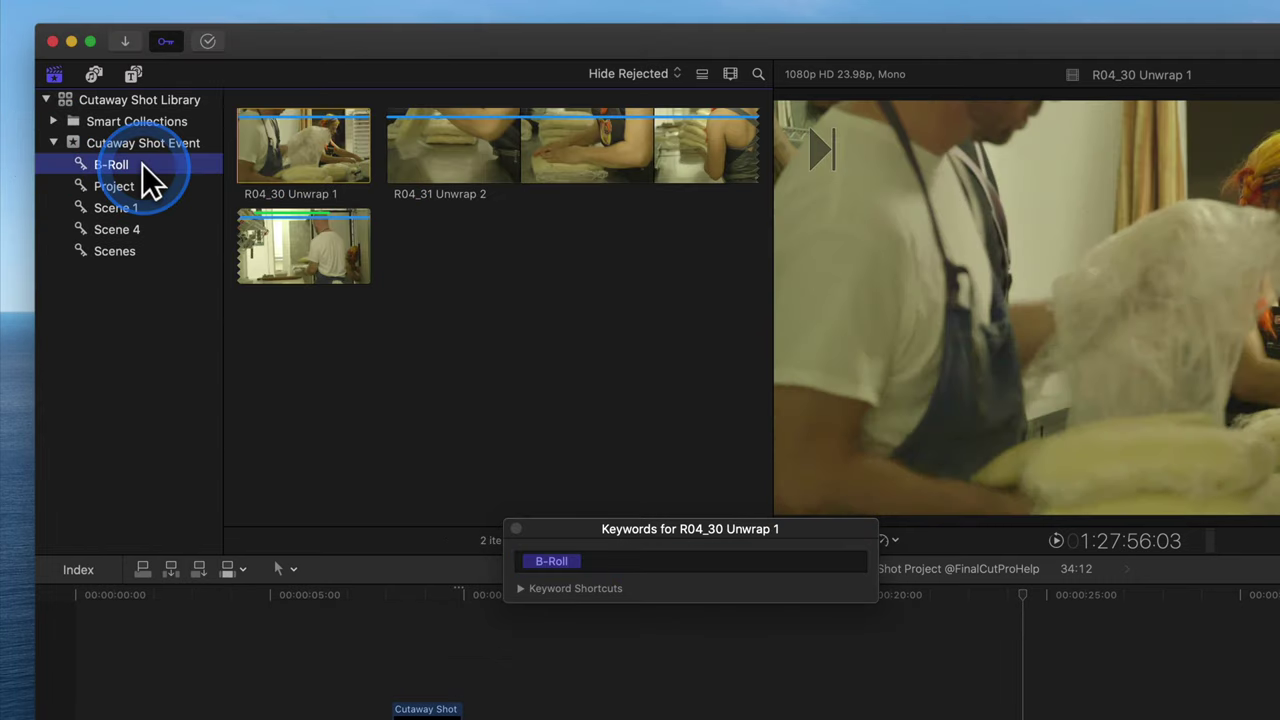
click(338, 157)
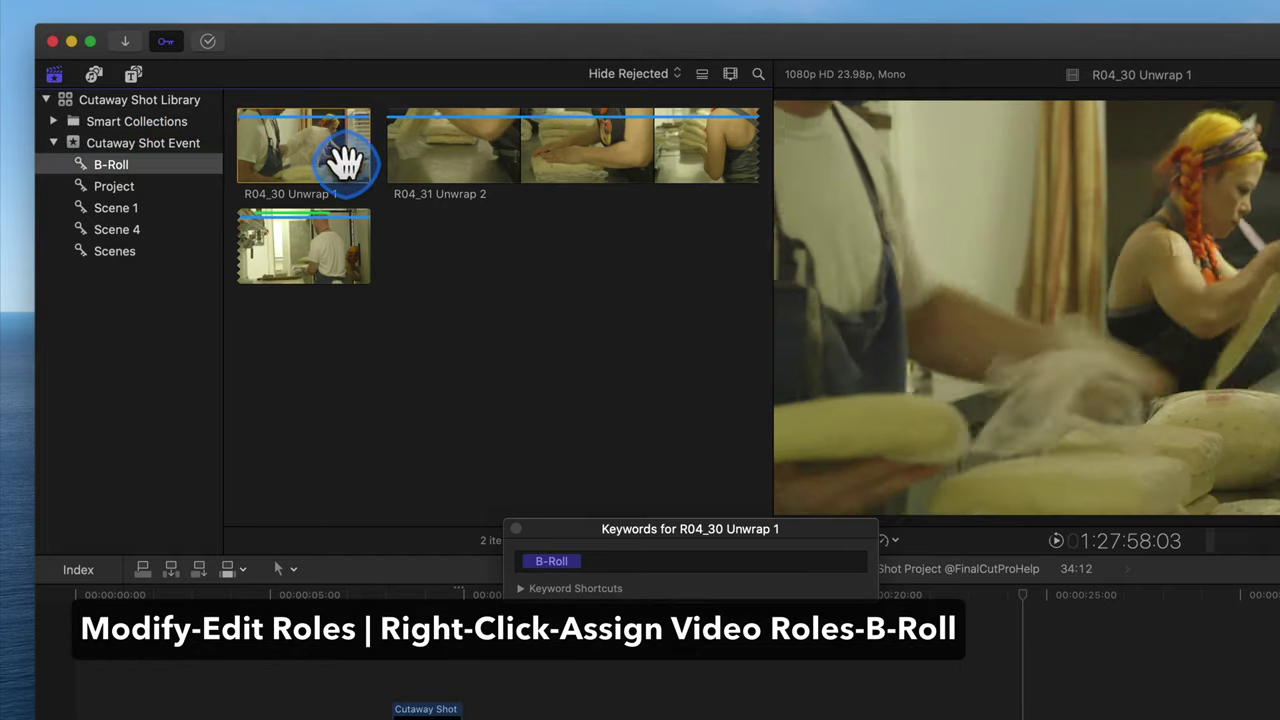
key(super+a)
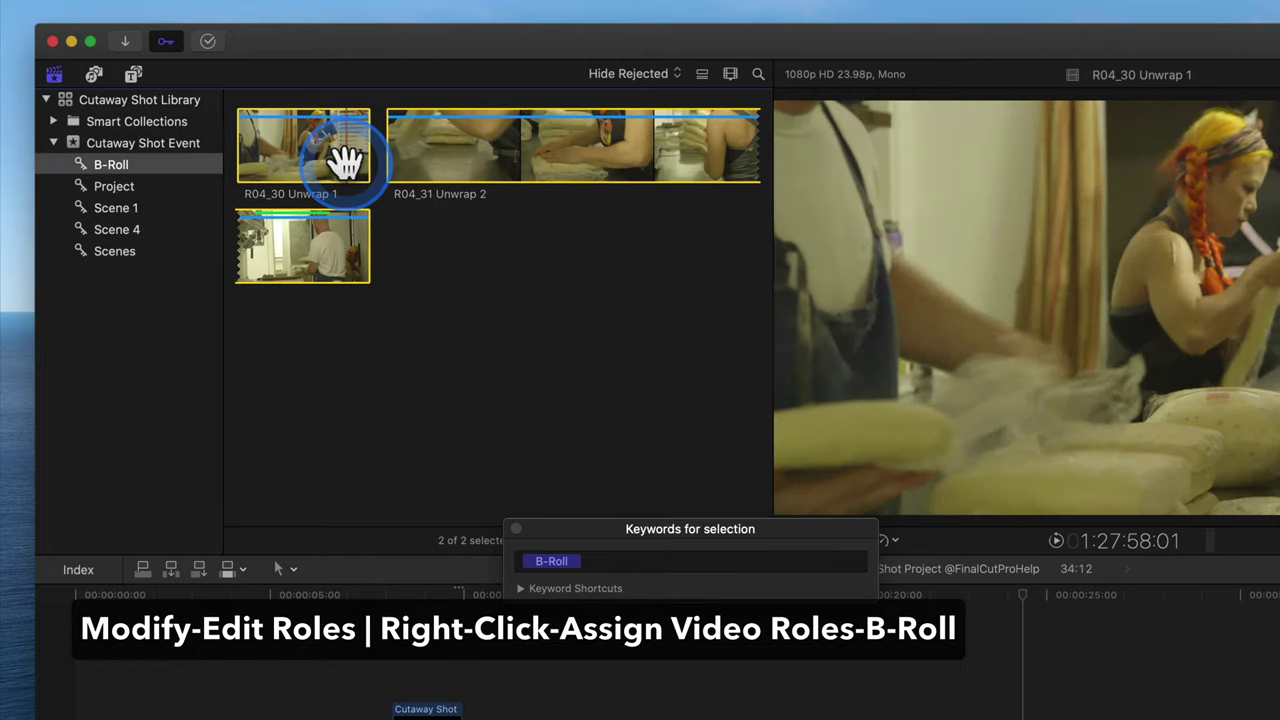
right_click(340, 157)
mouse_move(520, 257)
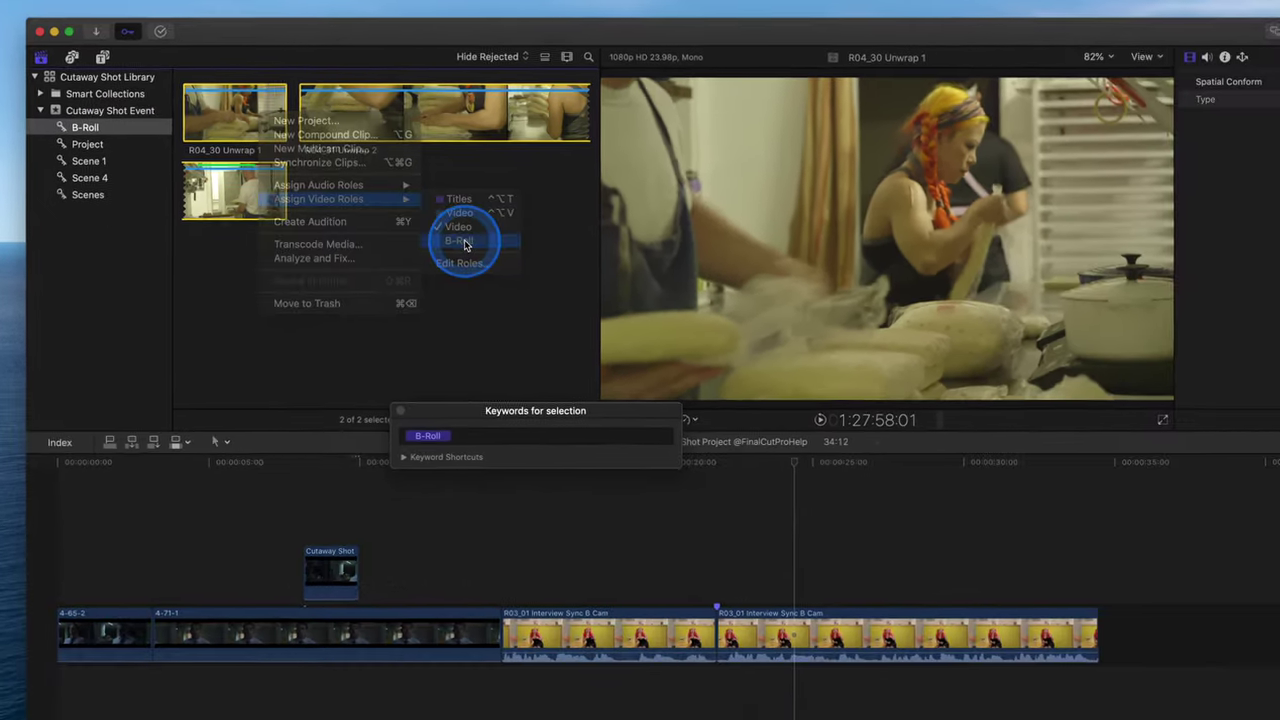
click(590, 308)
Step: Connect the favorited R04_31 Unwrap 2 at the playhead above the interview, trim it to end just past the cut, and play
key(super+k)
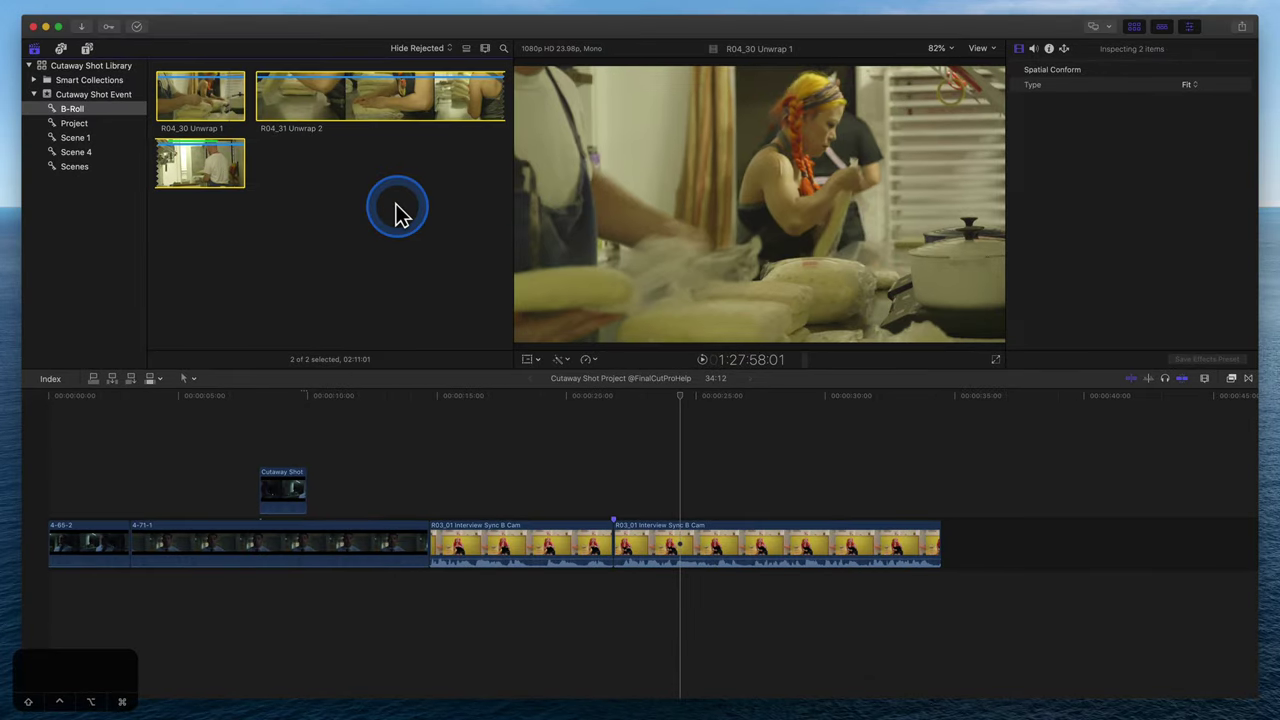
key(ctrl+f)
key(s)
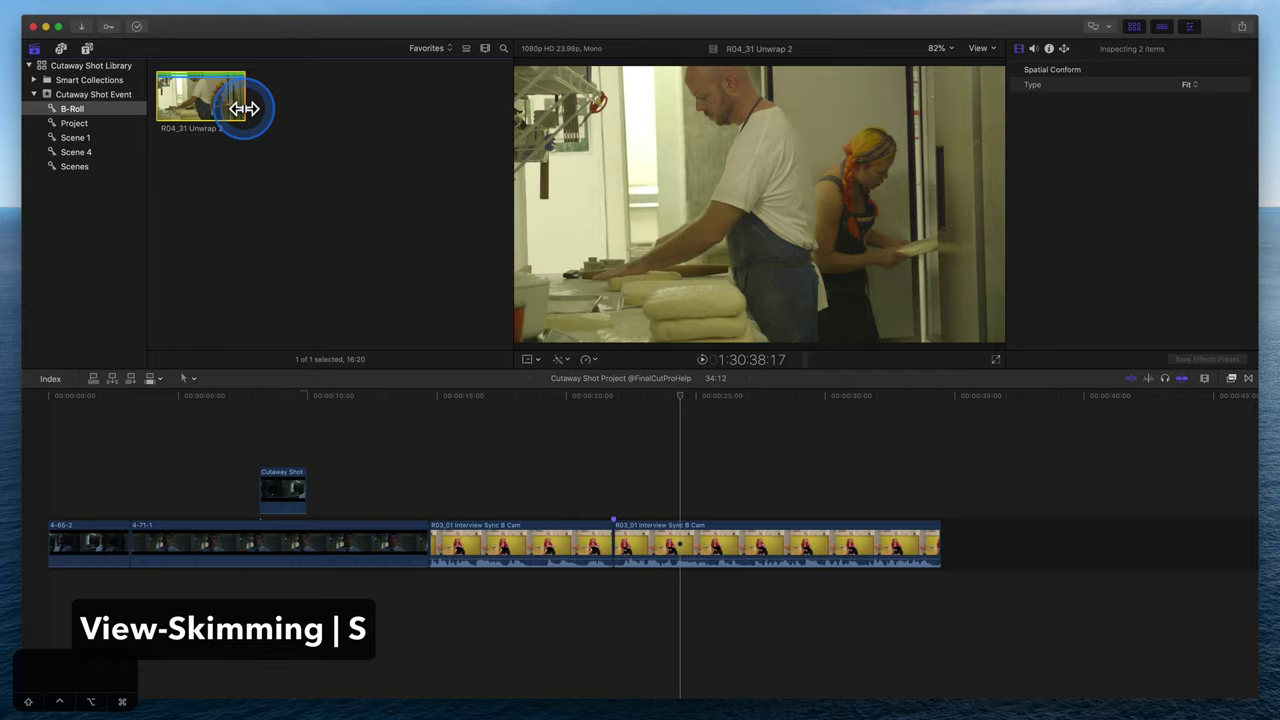
click(554, 396)
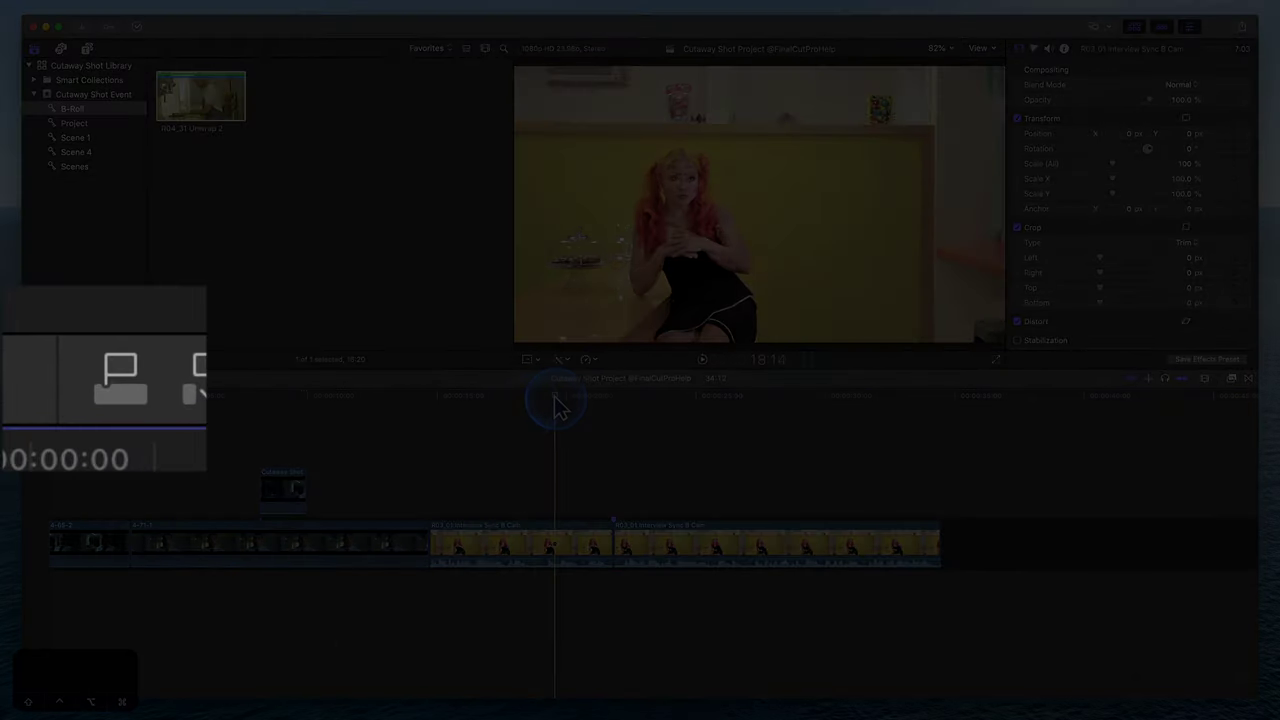
click(92, 386)
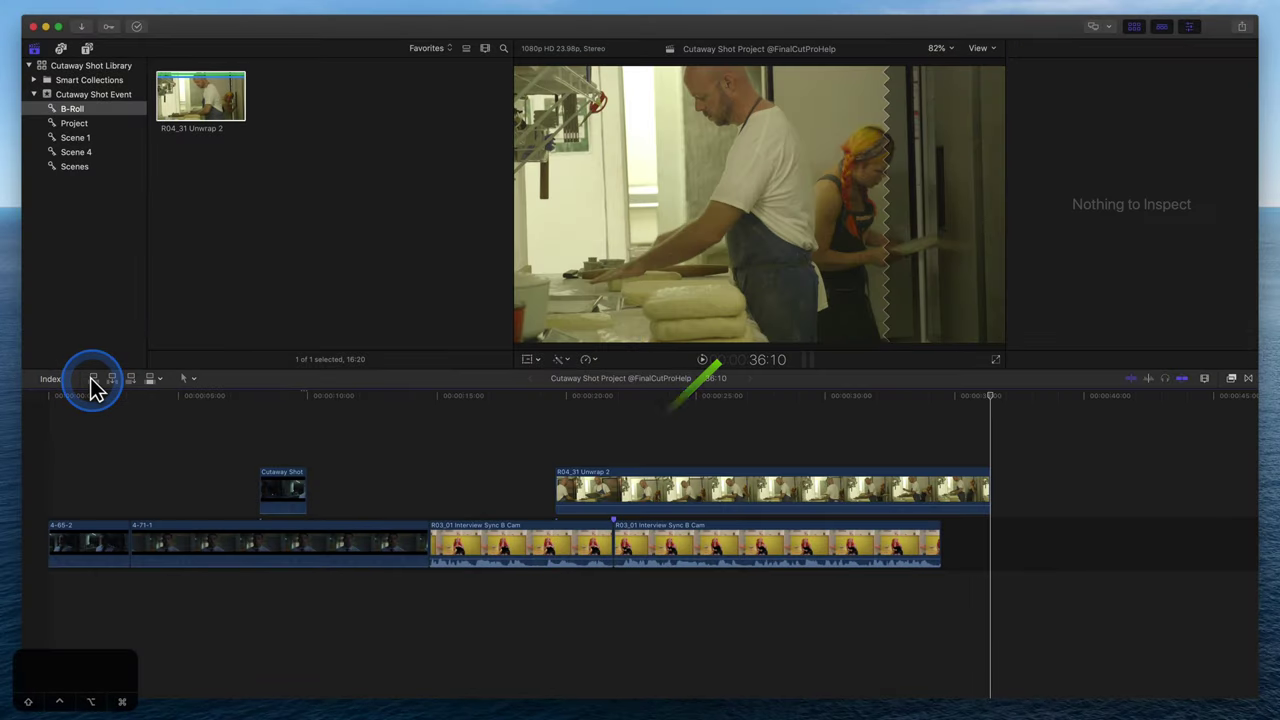
drag(984, 495, 657, 498)
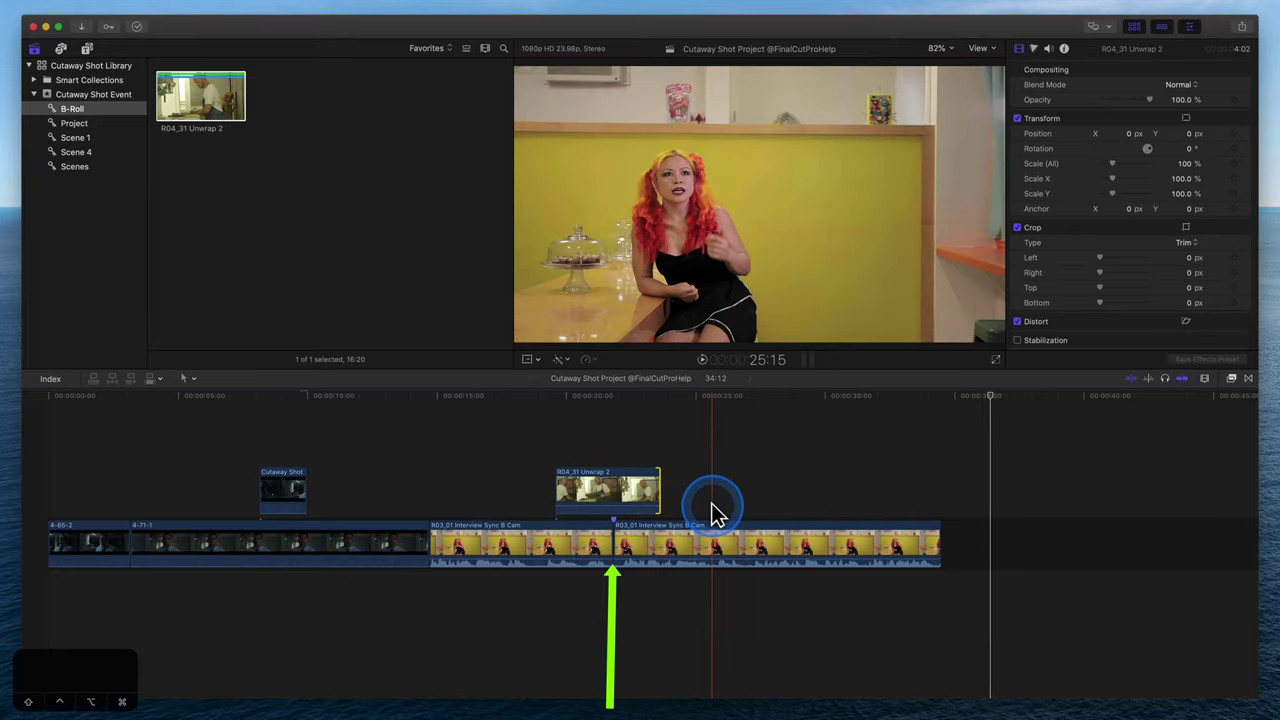
key(space)
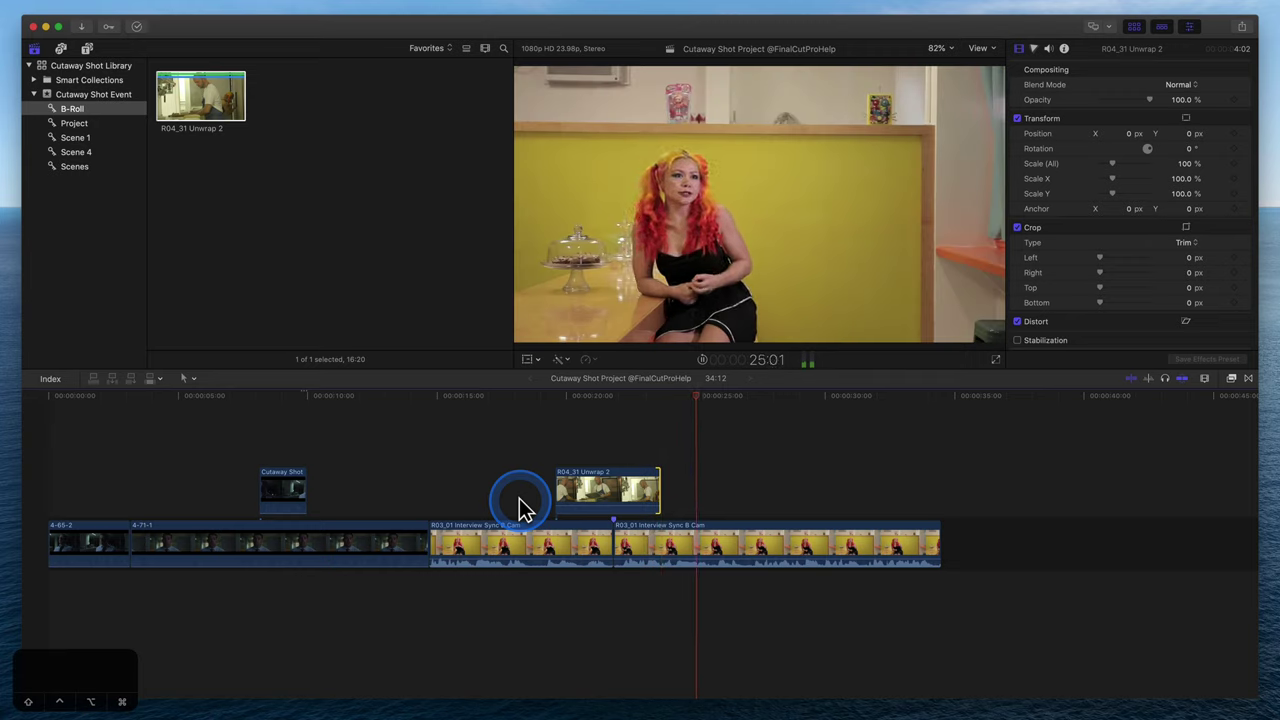
Step: Stop playback and show the full Cutaway Shot Event with its project and three clips
key(space)
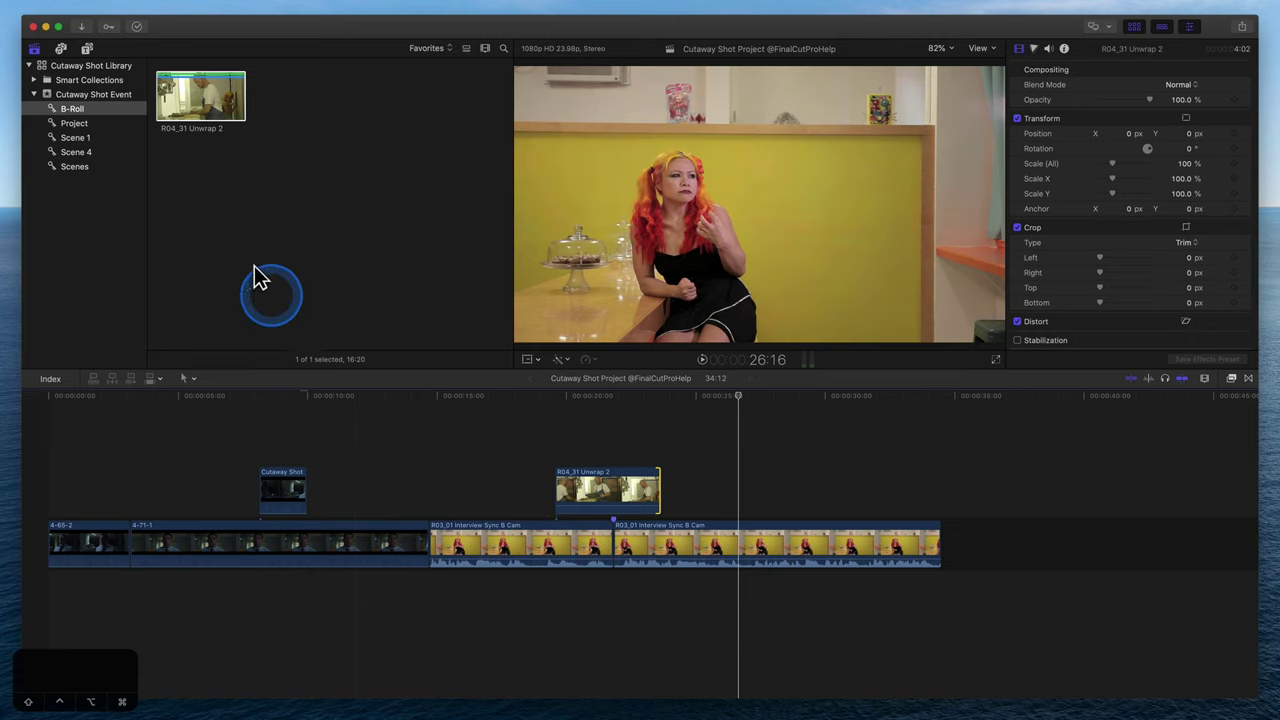
click(95, 94)
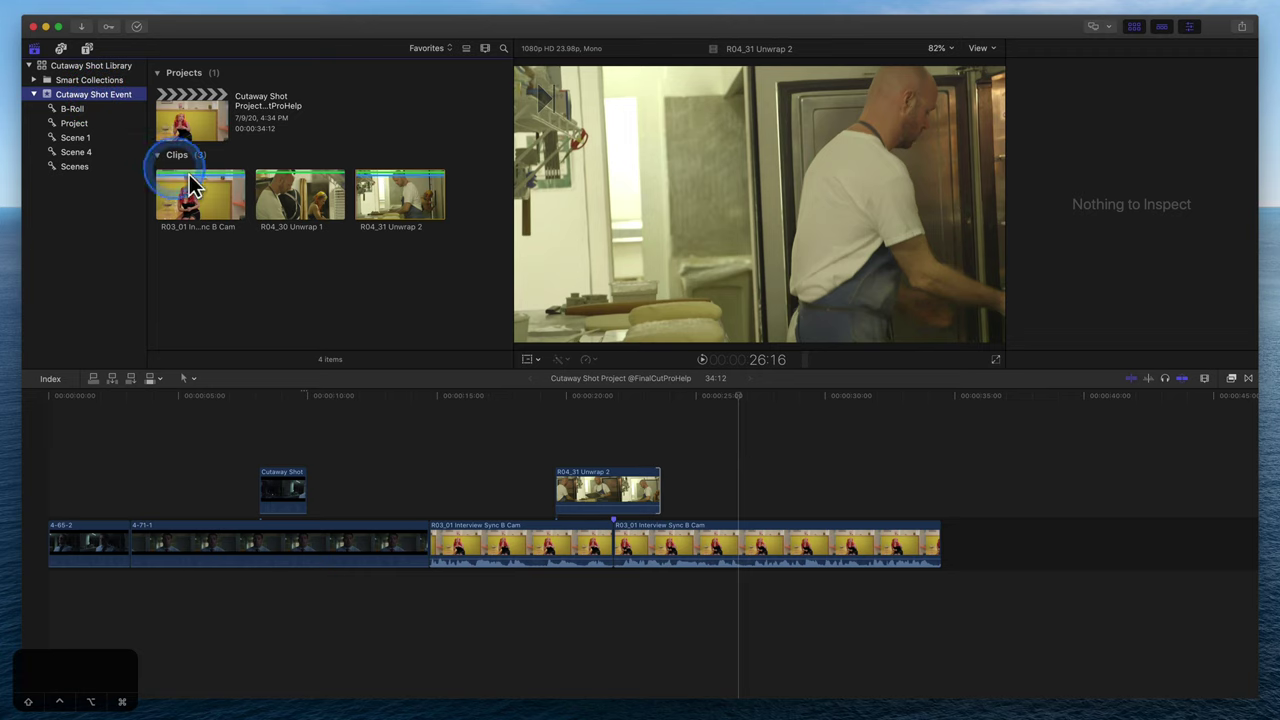
Step: Insert R04_30 Unwrap 1 into the storyline before R03_01, then reposition the R04_31 cutaway above the interview
click(297, 208)
drag(300, 215, 429, 537)
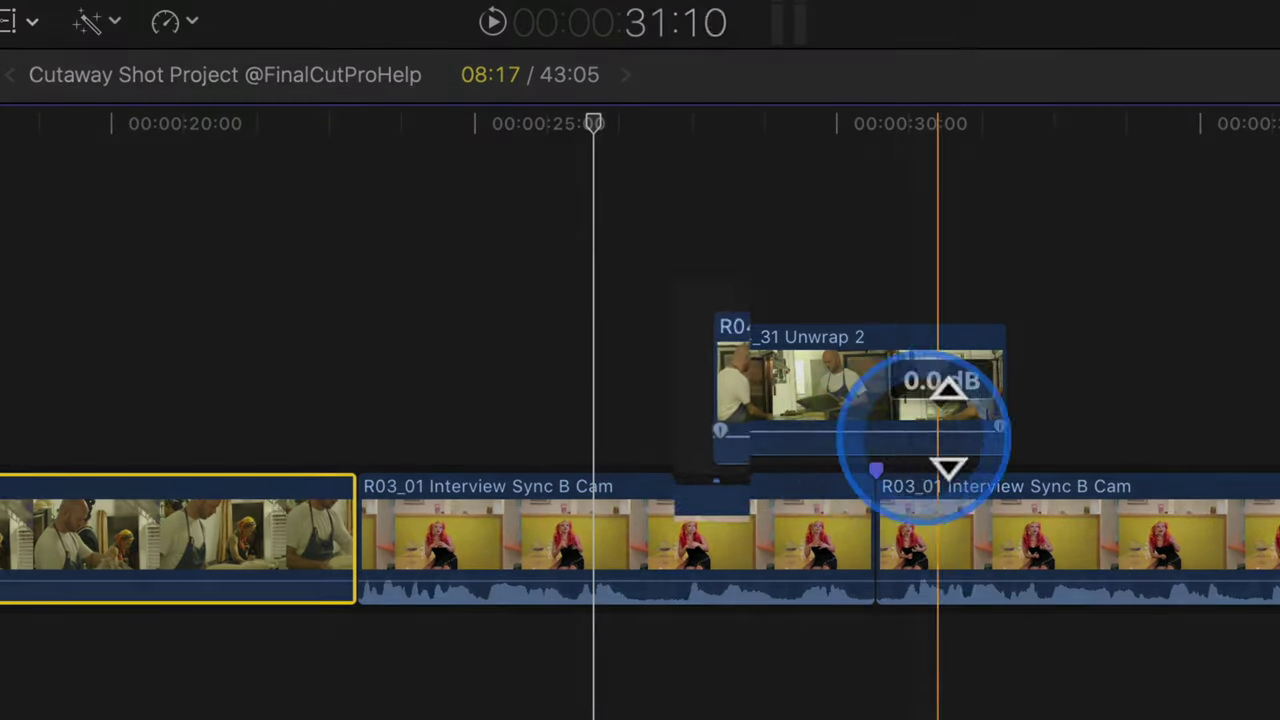
drag(945, 428, 955, 305)
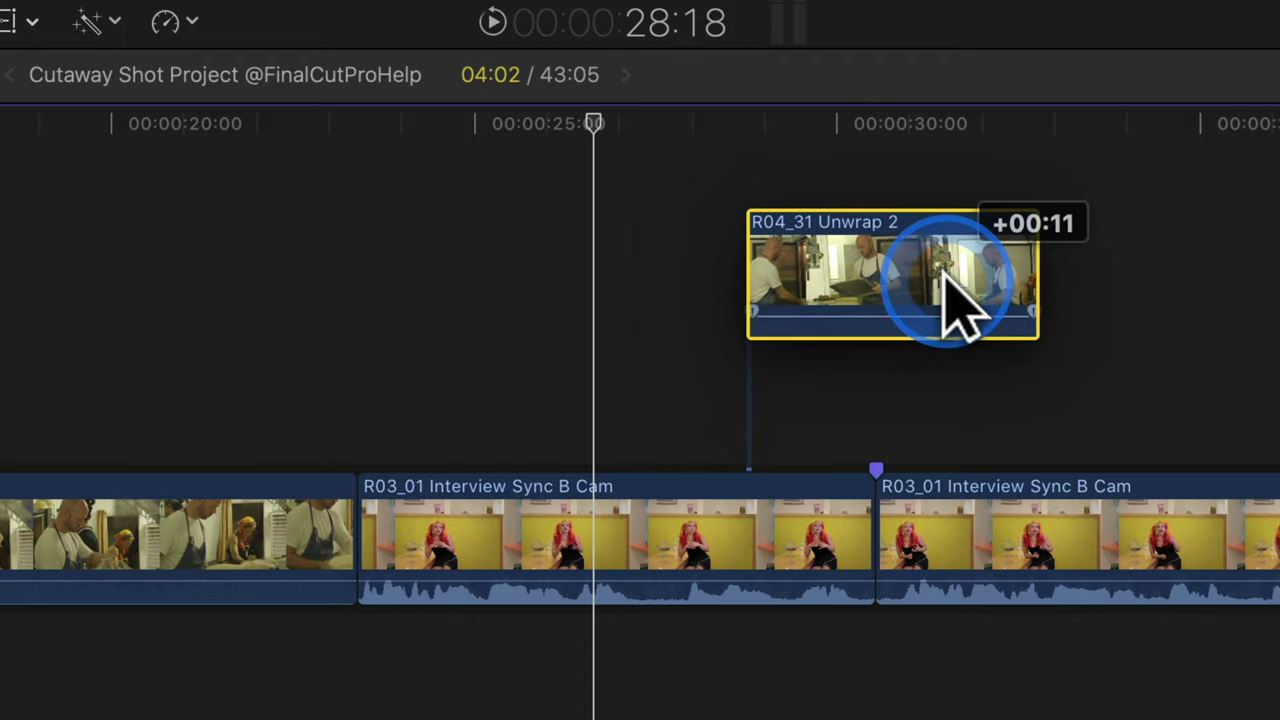
drag(945, 275, 957, 300)
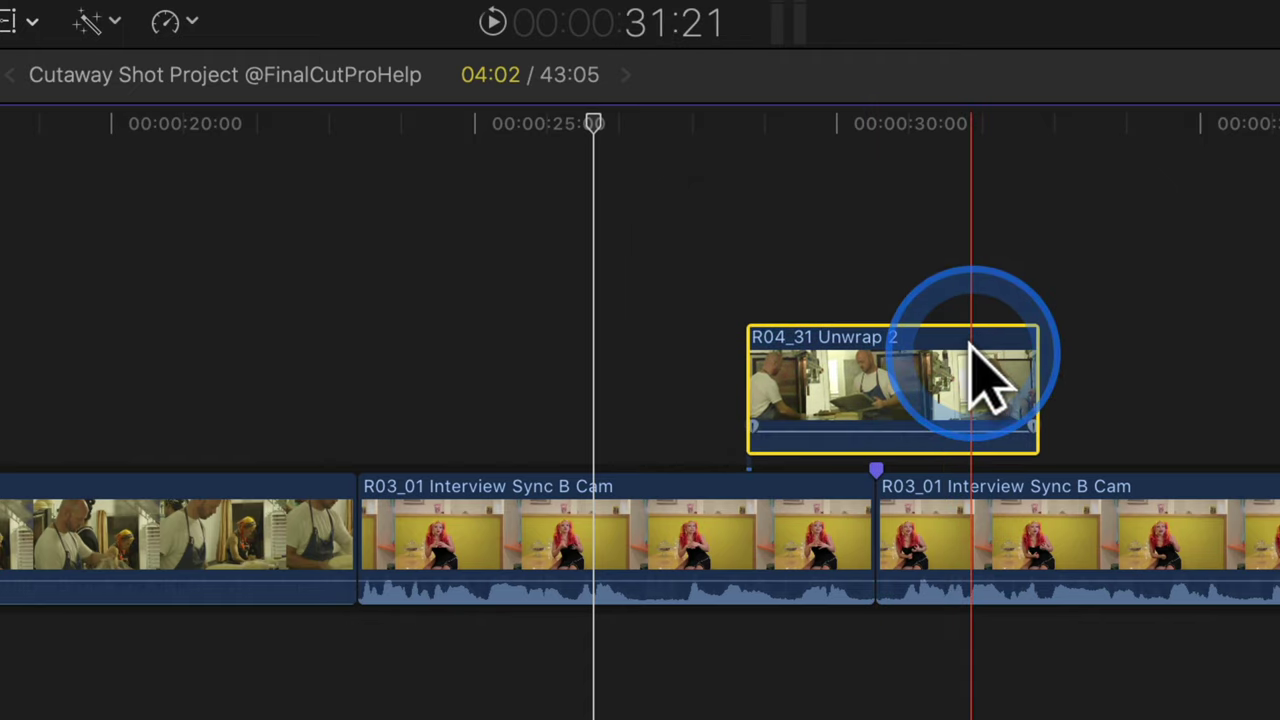